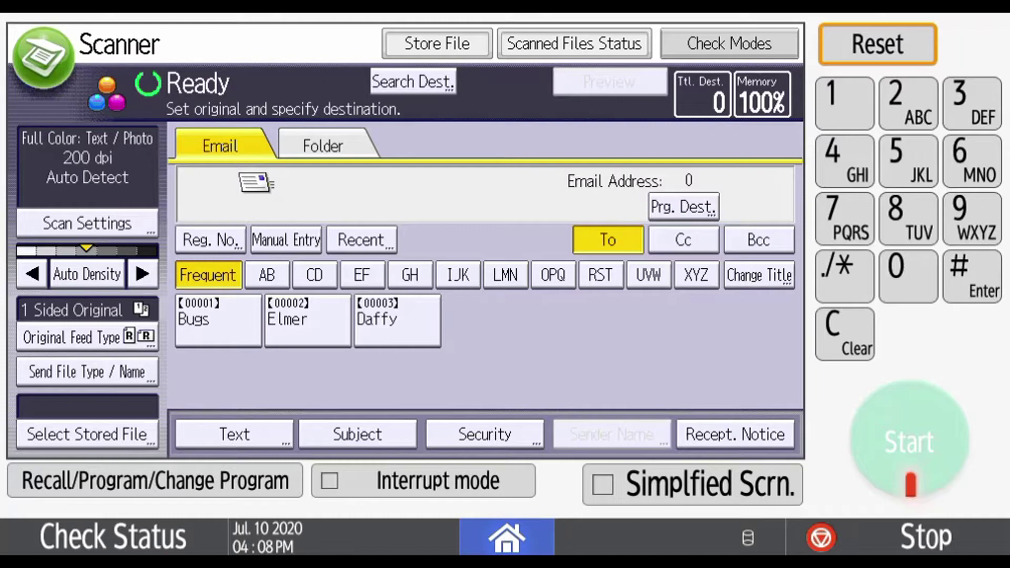
Go from the home screen through Settings to Address Book management, showing three destinations
left_click(506, 536)
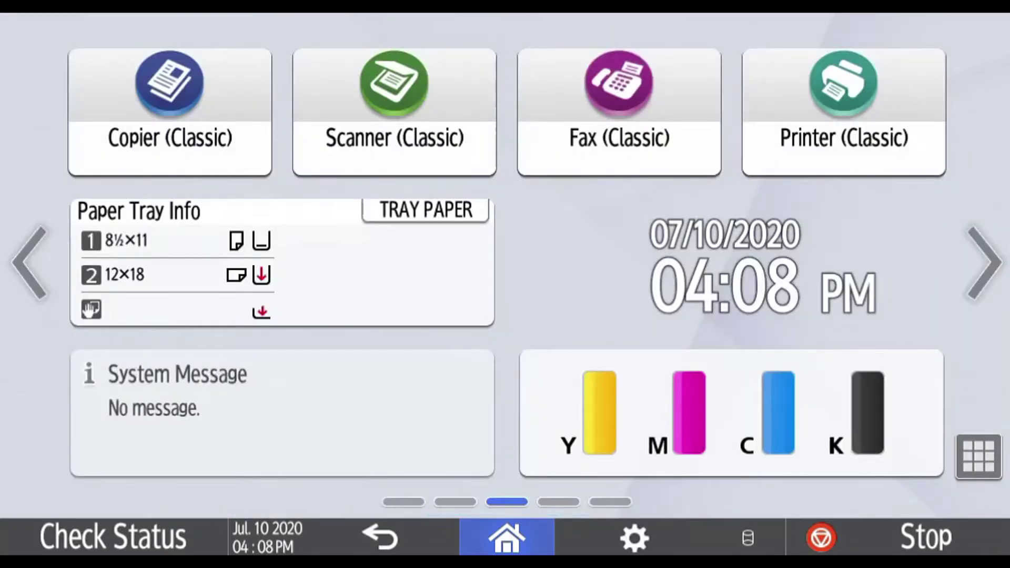
left_click(984, 263)
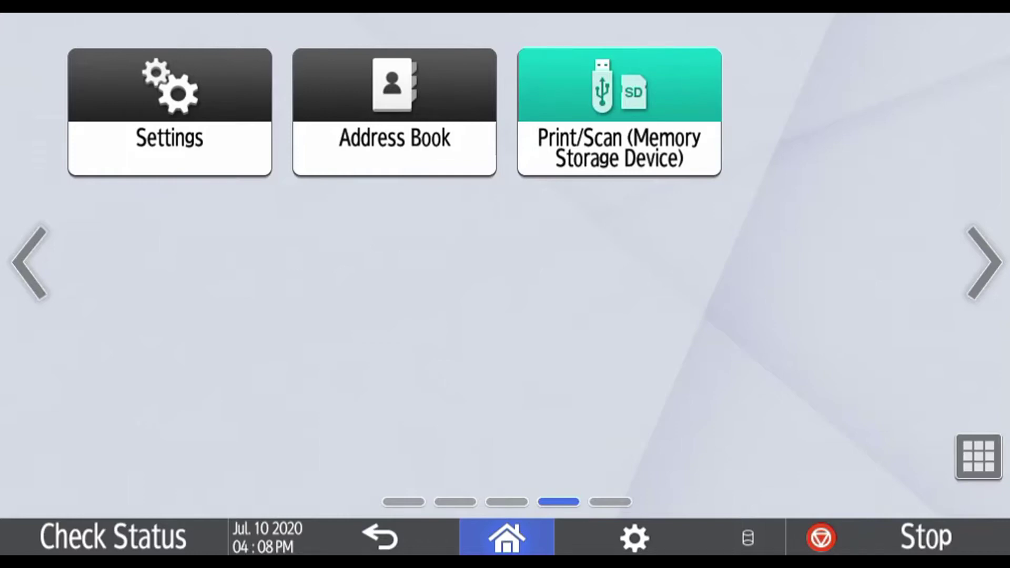
left_click(170, 112)
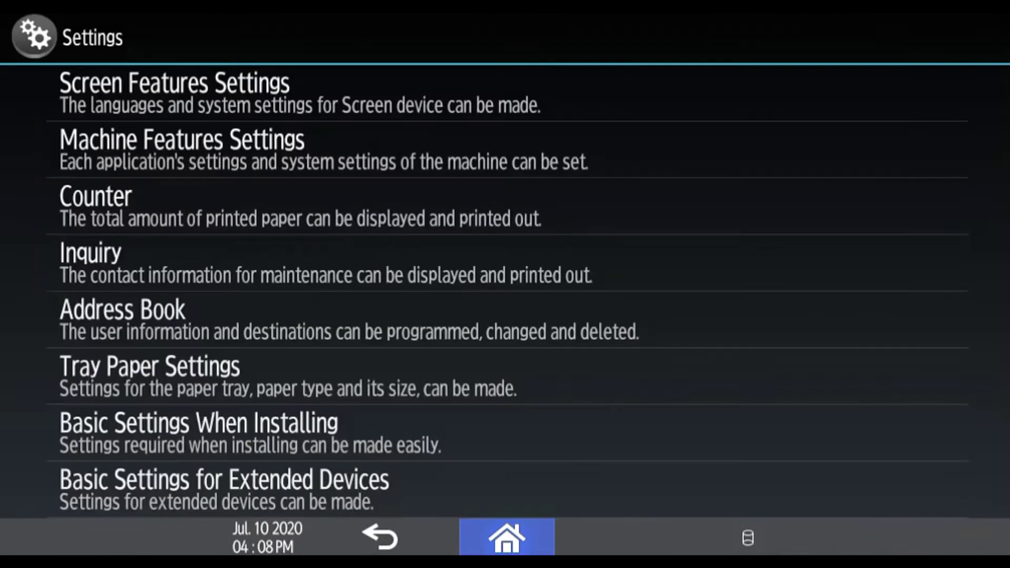
left_click(122, 316)
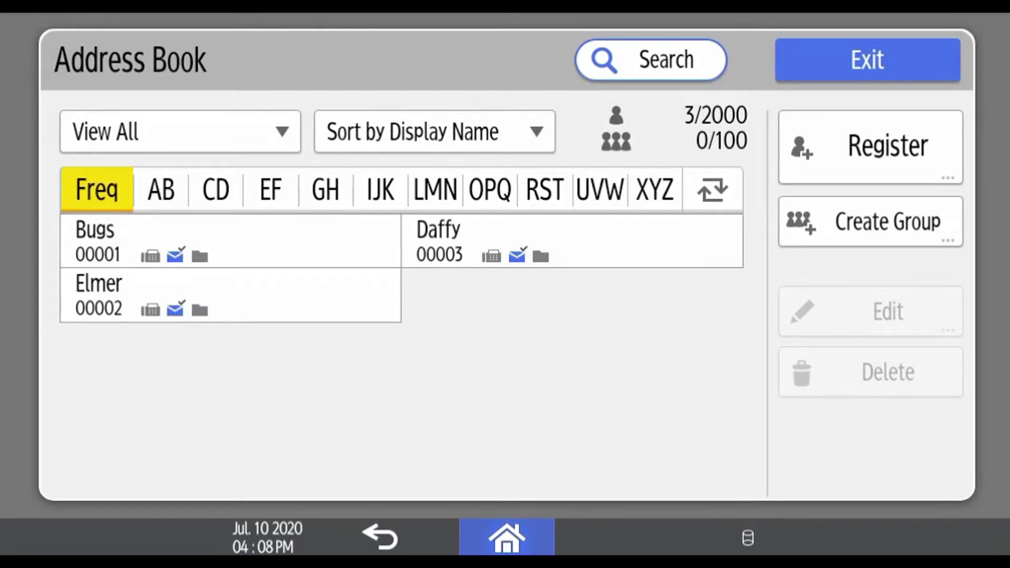
Register a new contact, enter the contact's name, and switch to its Destinations tab
left_click(871, 148)
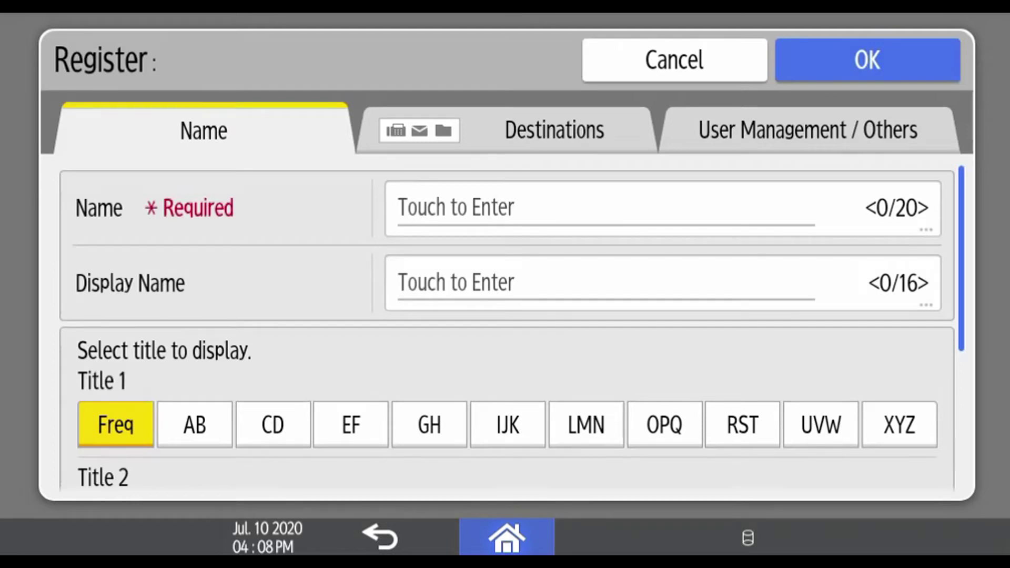
left_click(400, 207)
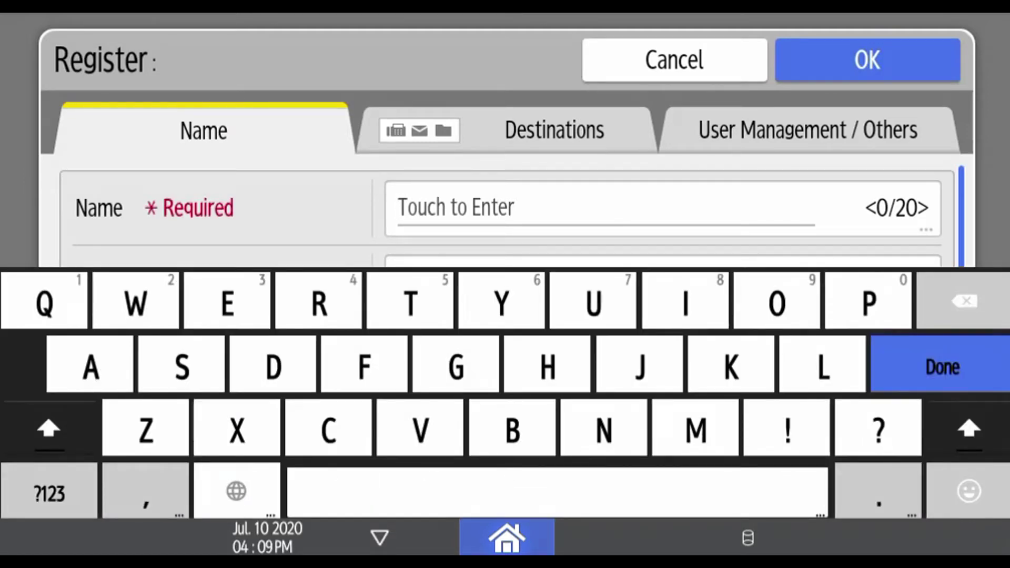
type("Yo")
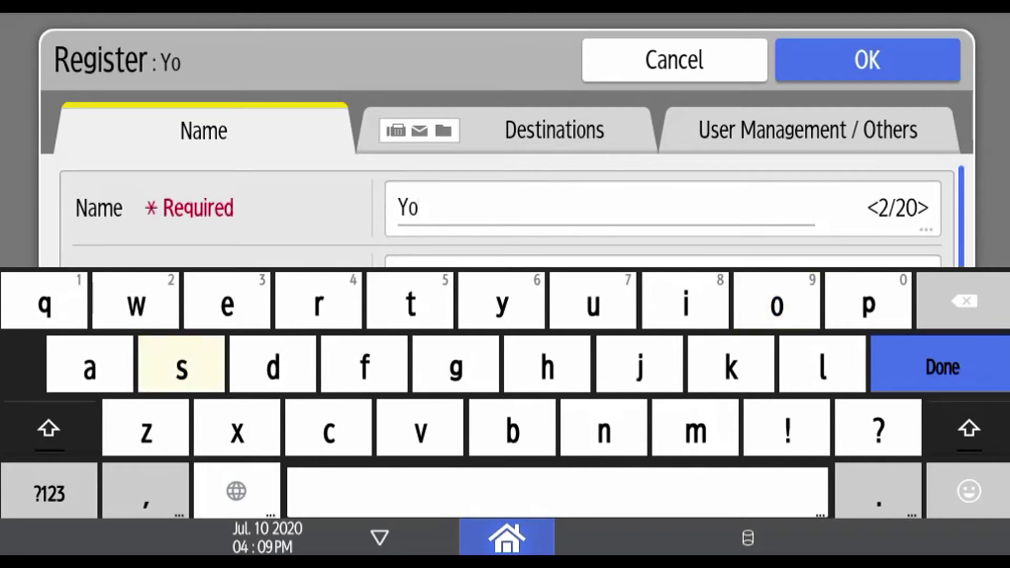
type("semite")
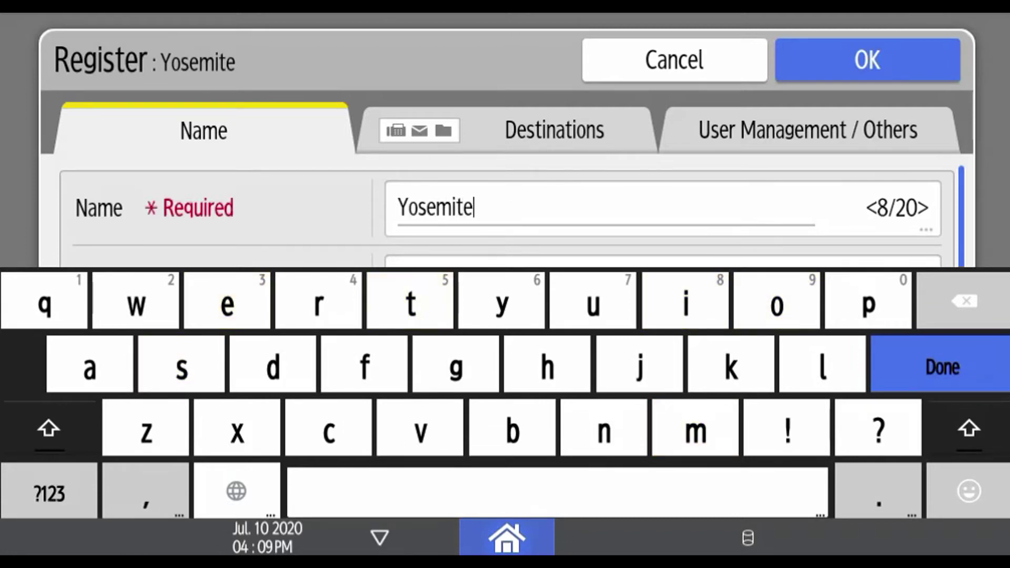
left_click(941, 367)
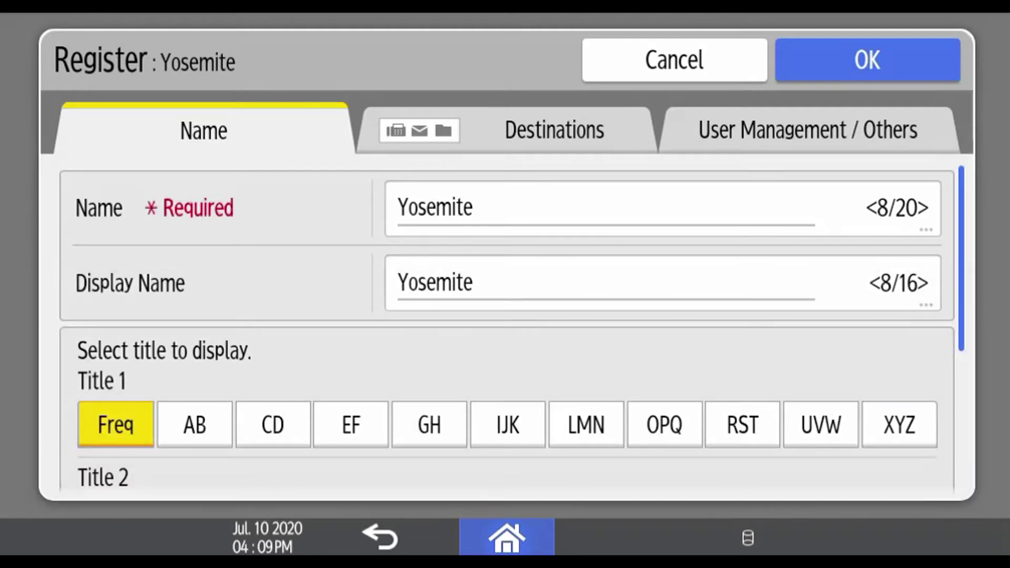
left_click(555, 130)
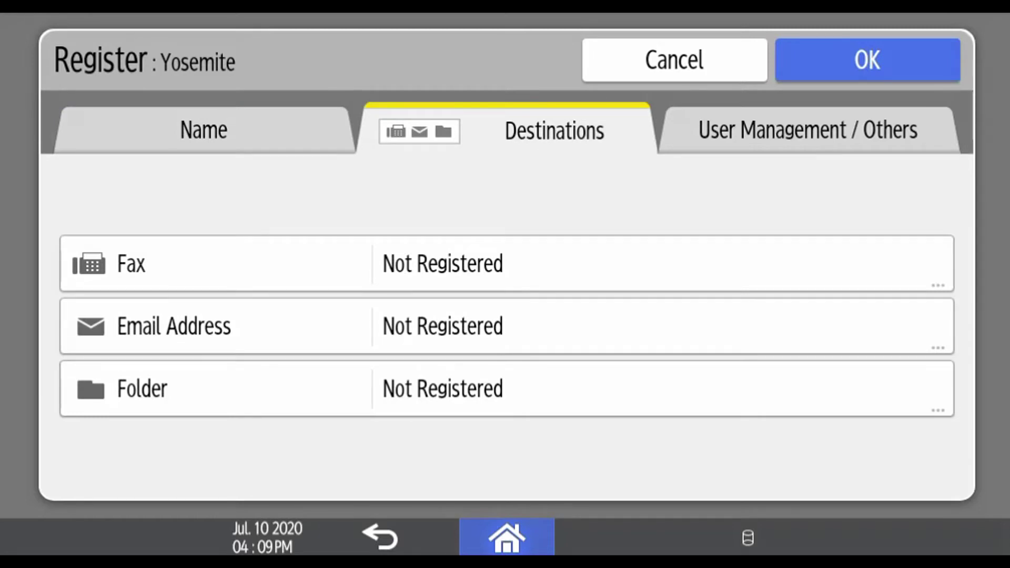
Enter the contact's e-mail address as its destination and save the new entry 00004
left_click(173, 326)
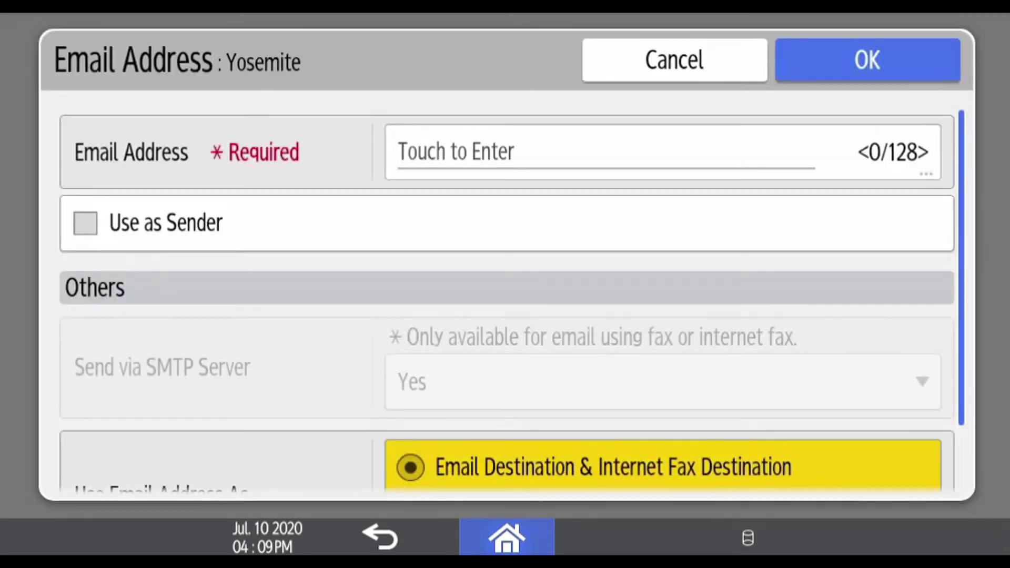
left_click(453, 152)
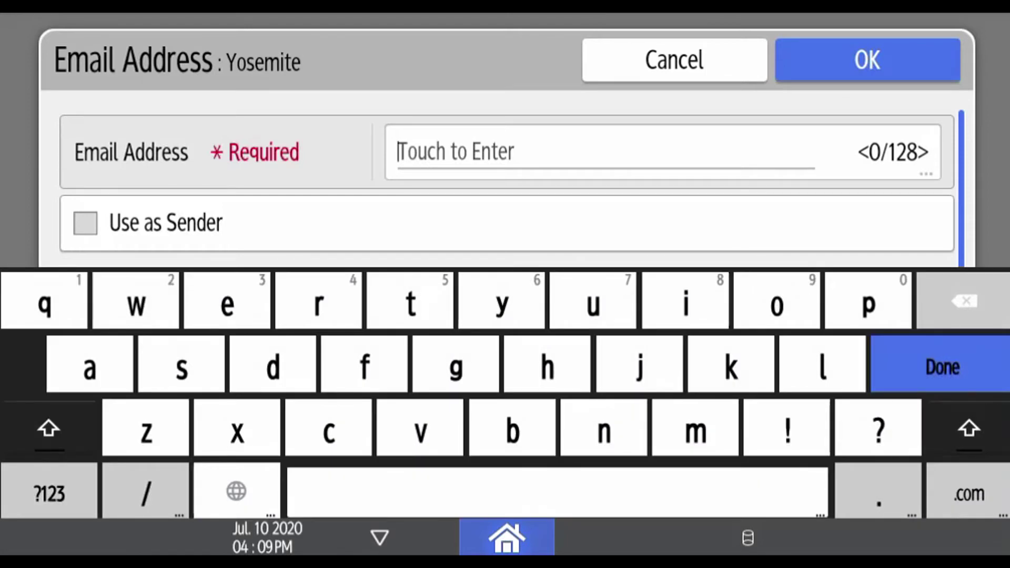
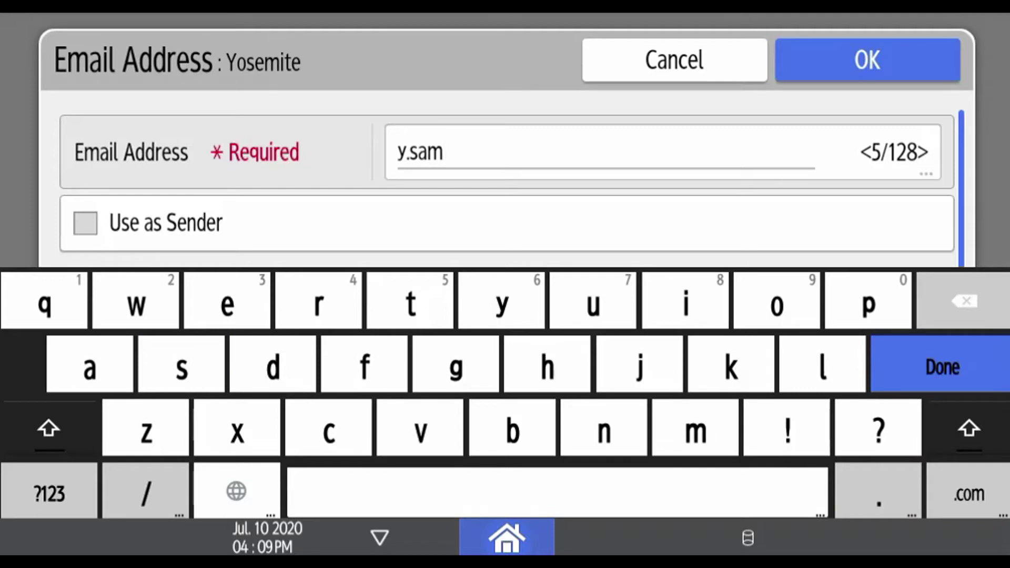
left_click(49, 493)
type("@")
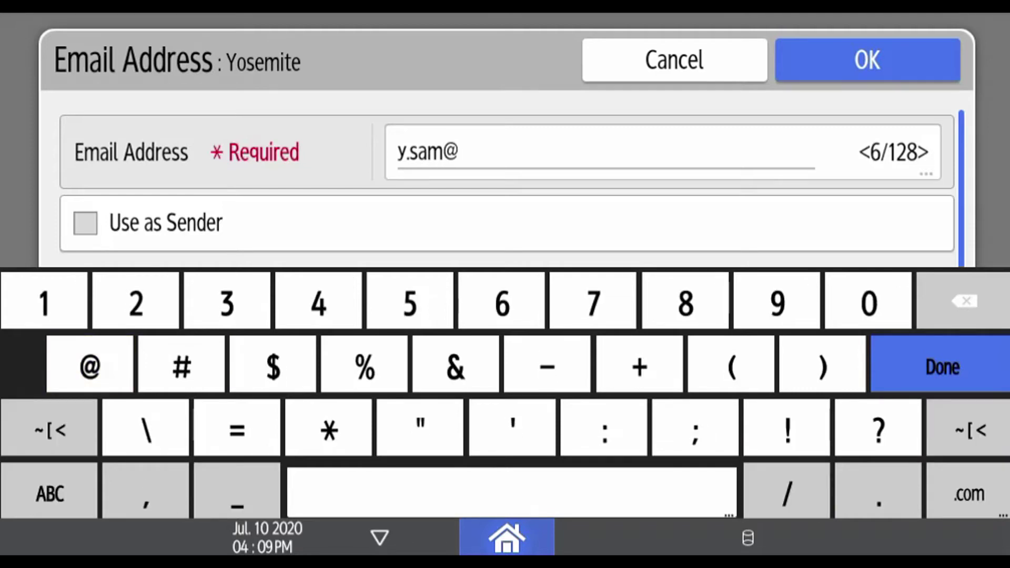
left_click(48, 493)
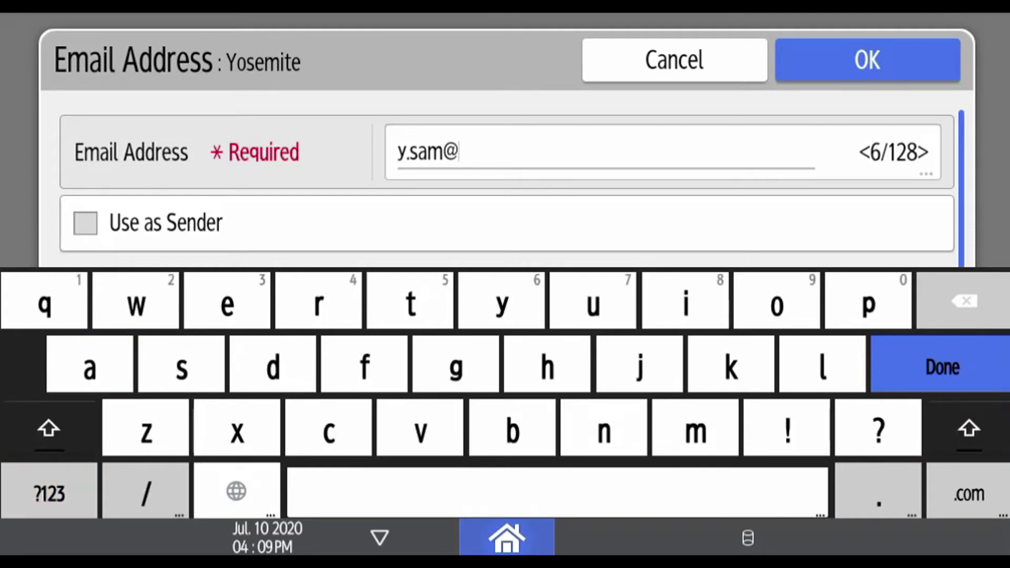
type("acm")
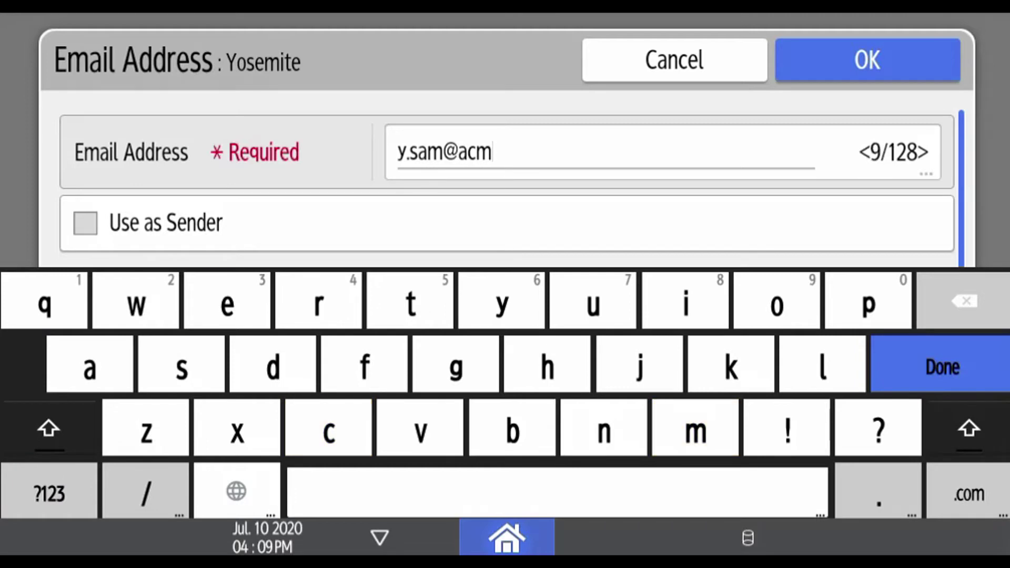
type("e.c")
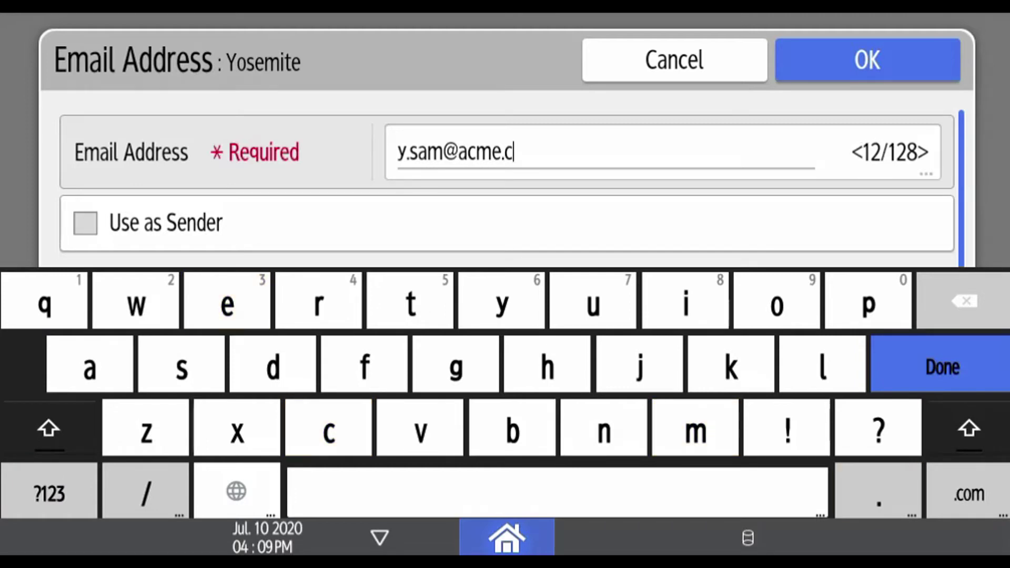
type("orp")
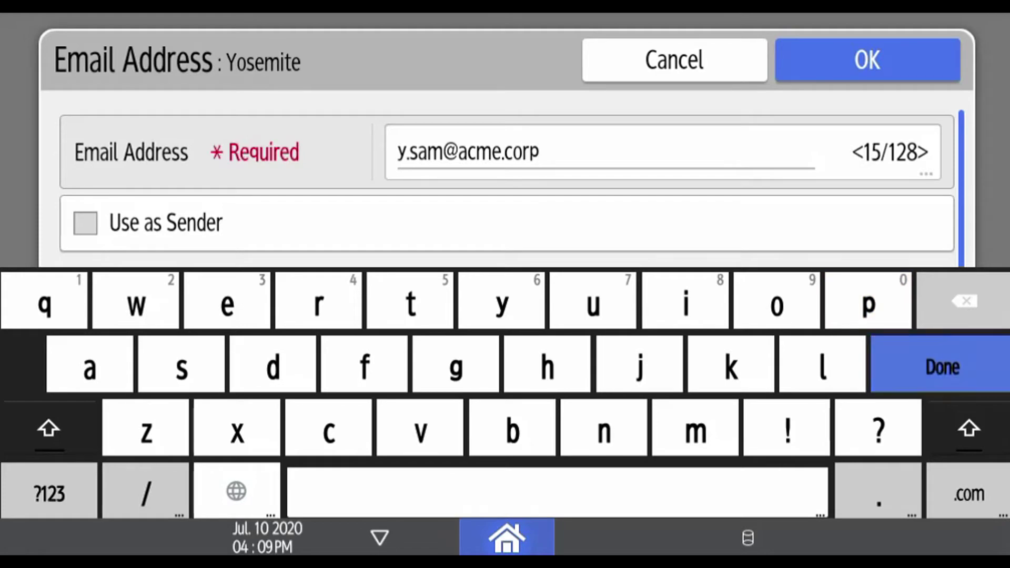
key("Return")
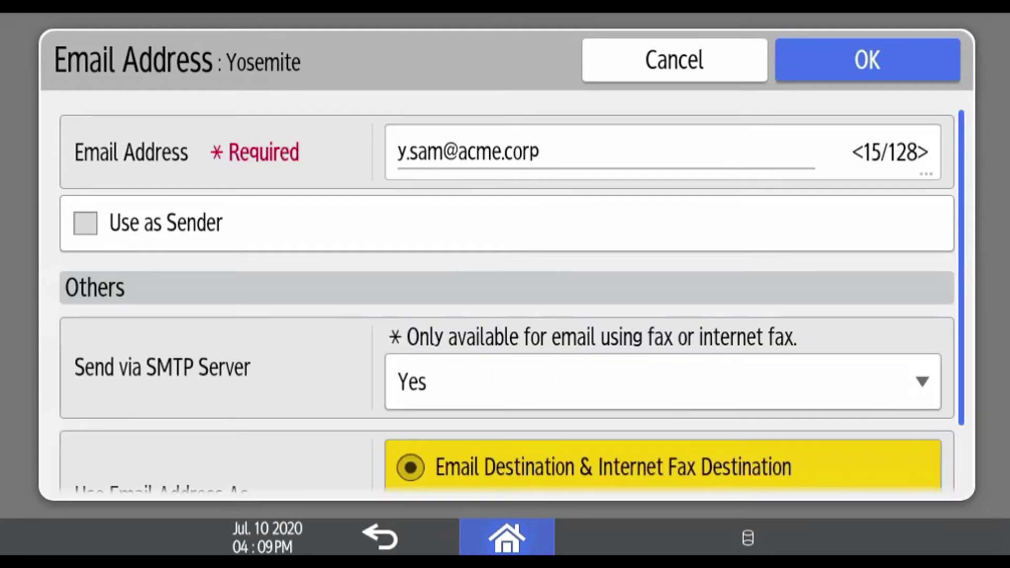
left_click(867, 59)
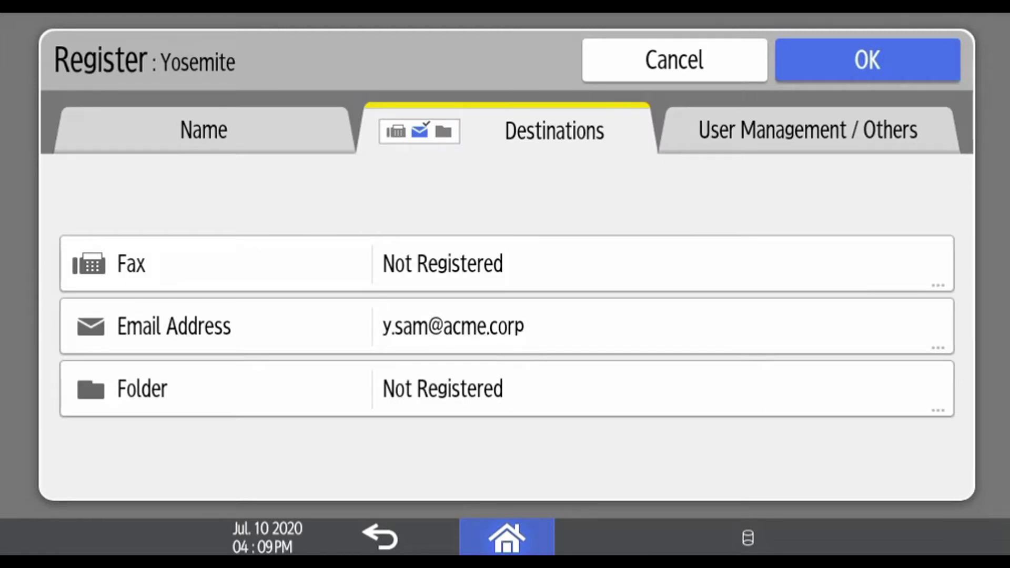
left_click(867, 59)
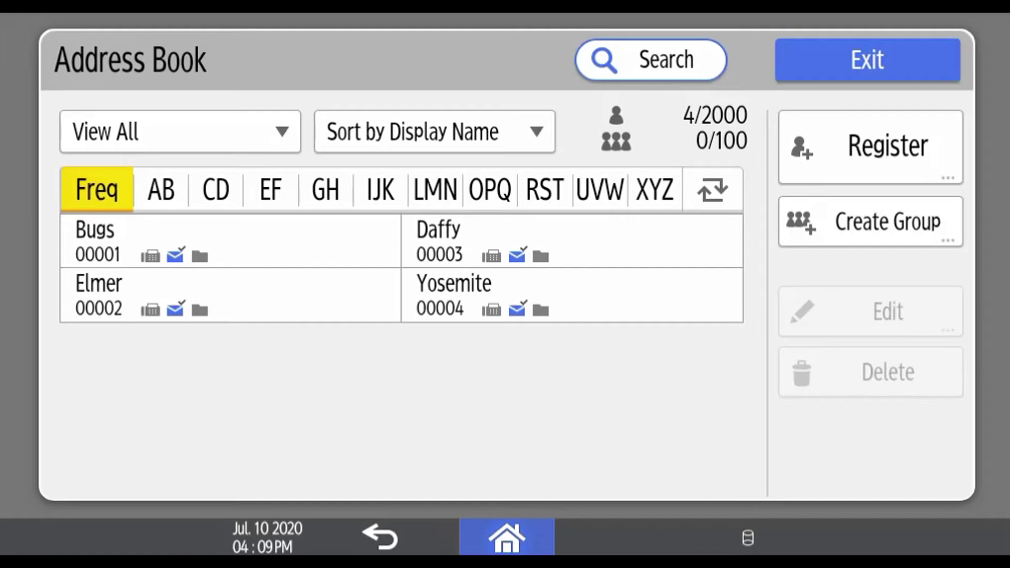
Open entry 00004 for editing, replace its name with a new short name, and review its destinations
left_click(572, 295)
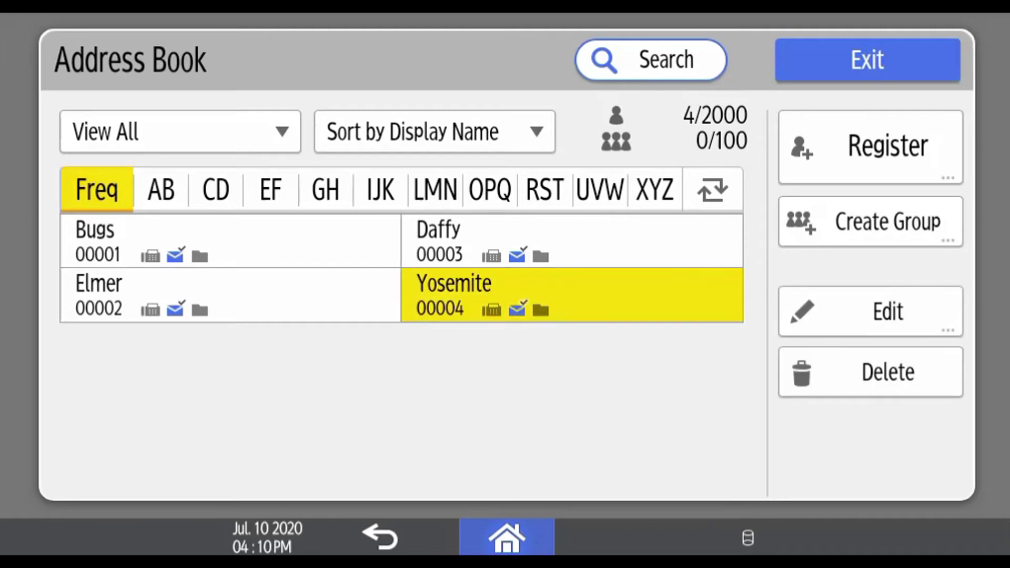
left_click(871, 311)
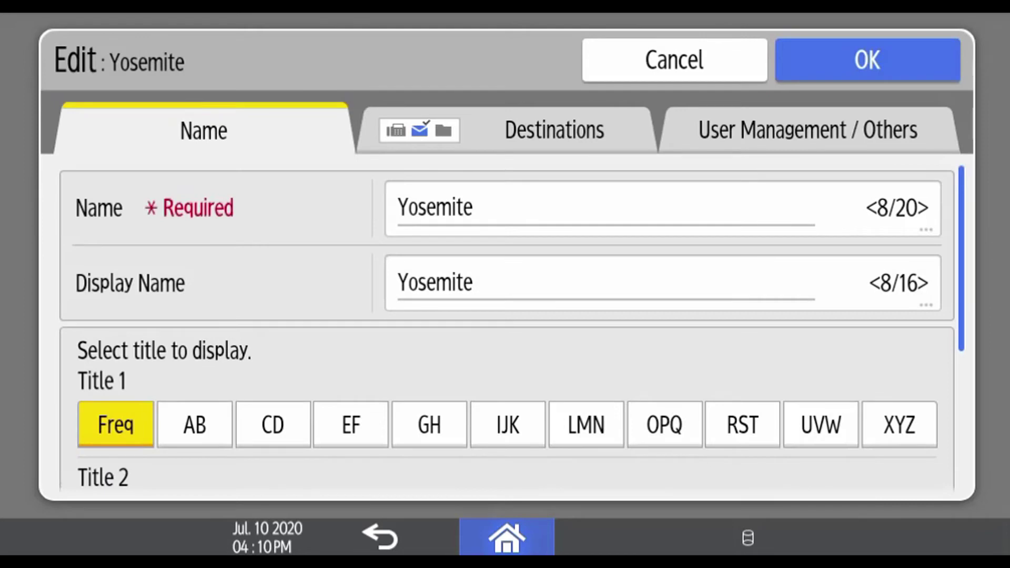
left_click(473, 207)
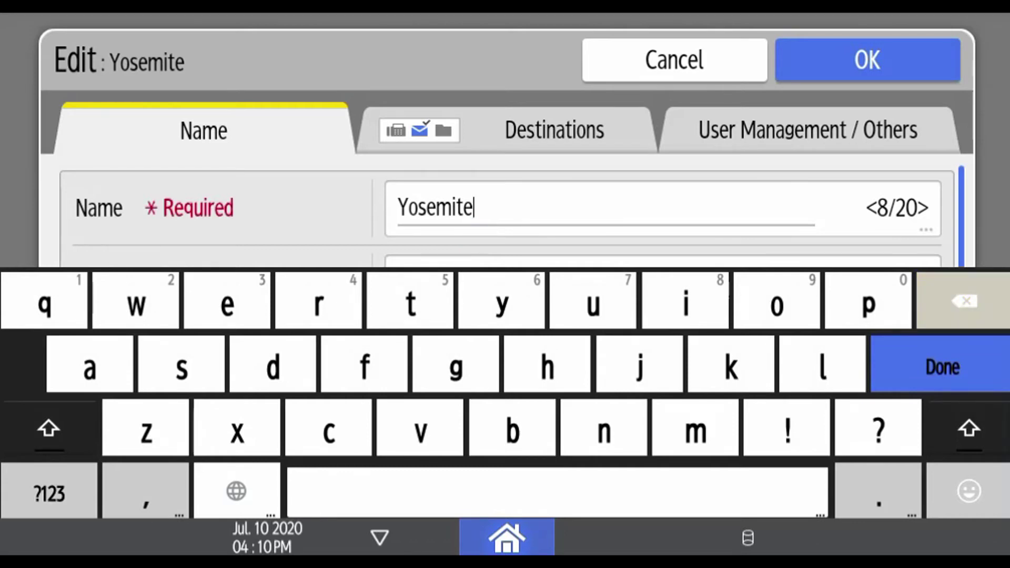
key("BackSpace")
key("BackSpace")
key("BackSpace")
key("BackSpace")
key("BackSpace")
key("BackSpace")
key("BackSpace")
key("BackSpace")
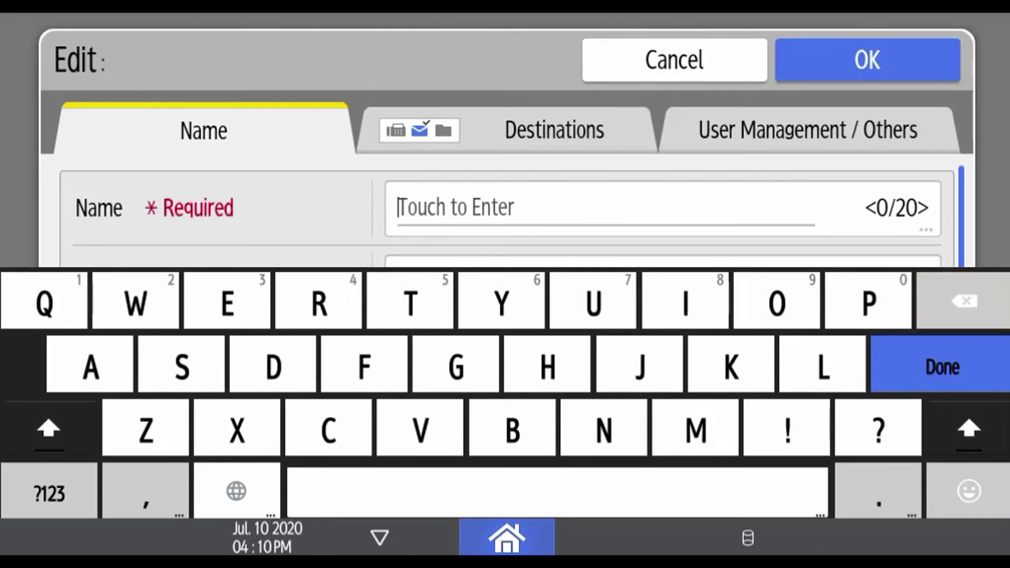
type("Sa")
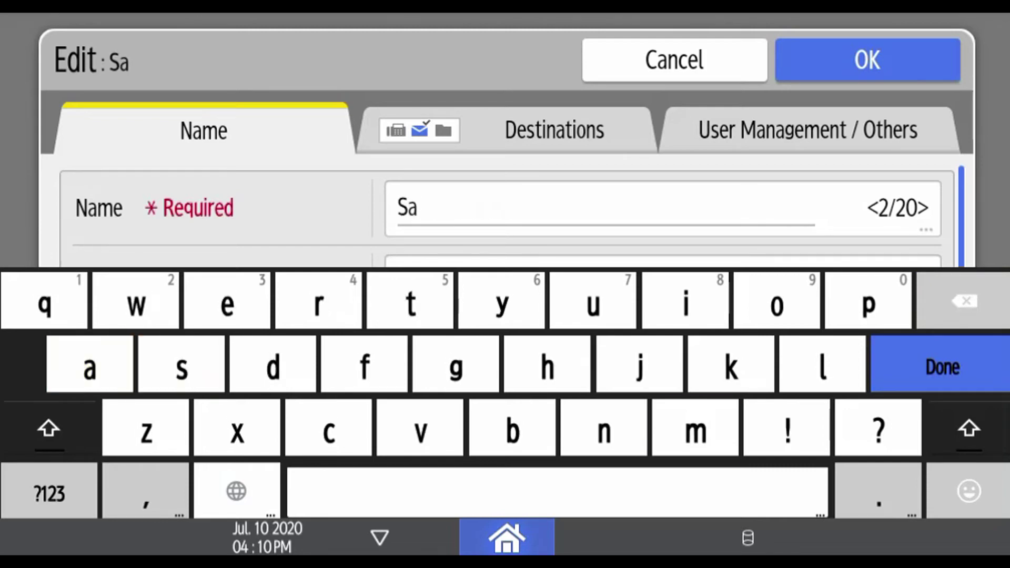
type("m")
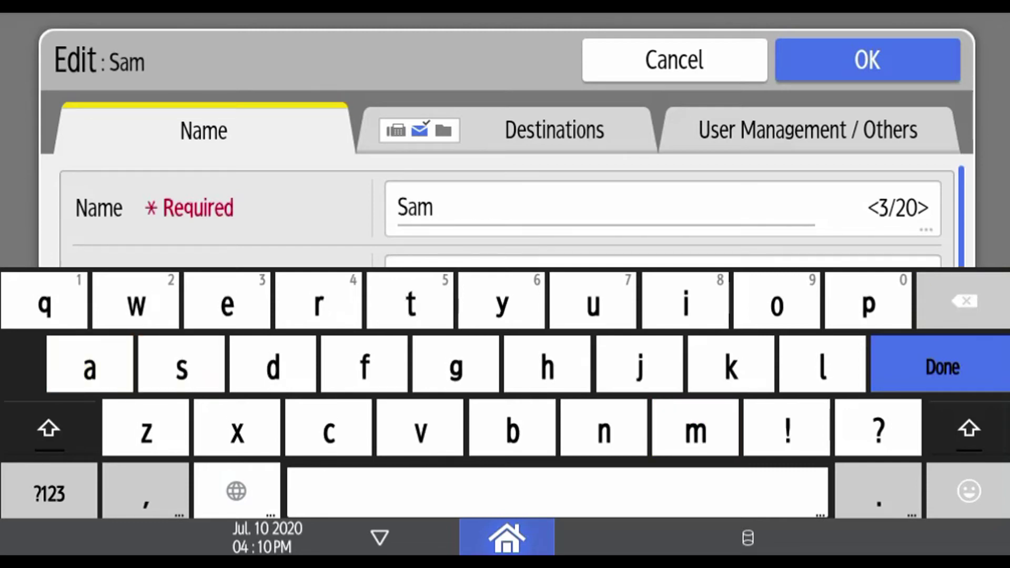
key("Return")
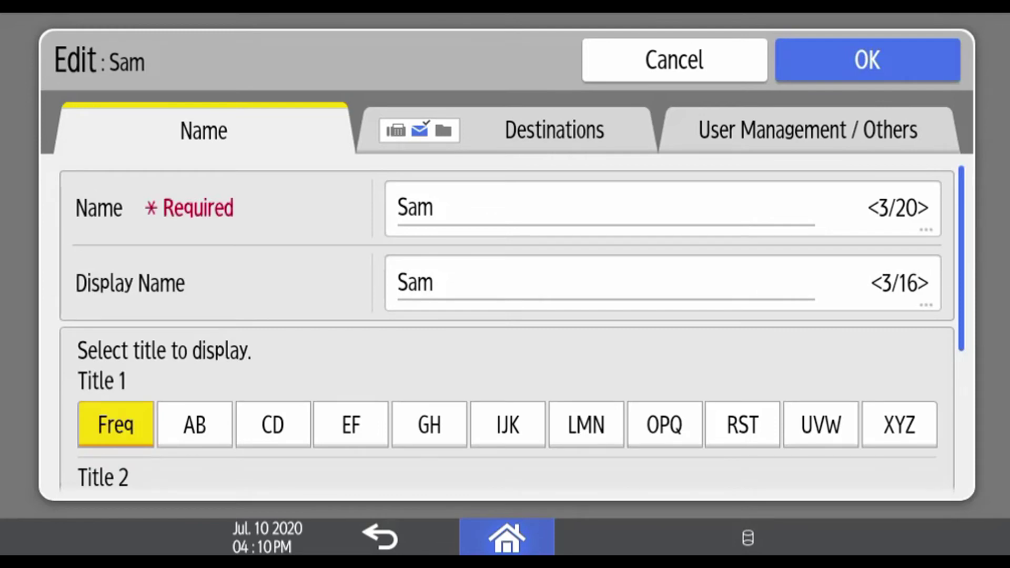
left_click(555, 130)
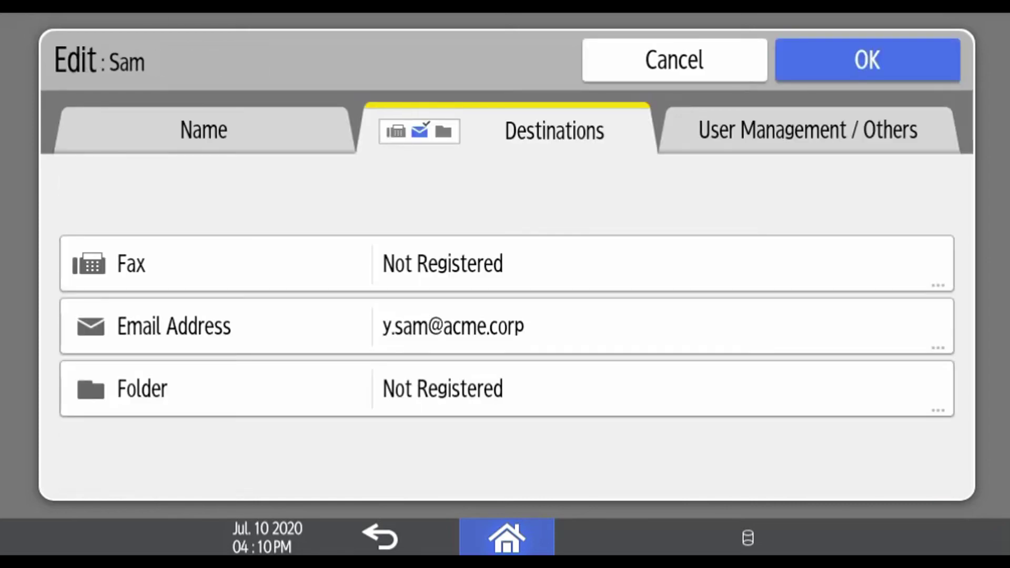
Save the edited entry 00004 under its new short name
left_click(867, 60)
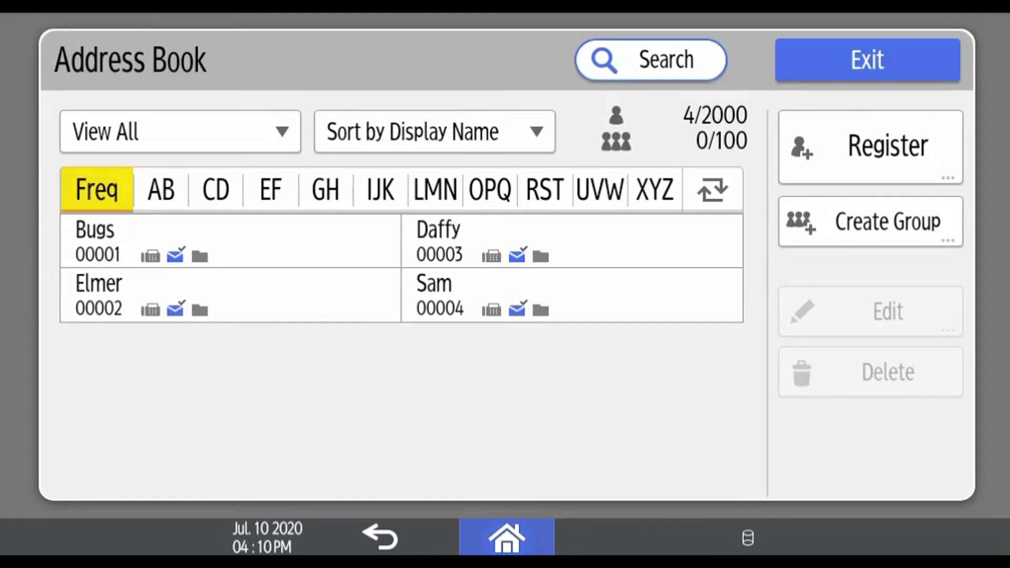
Delete entry 00004 from the address book and confirm the deletion
left_click(572, 295)
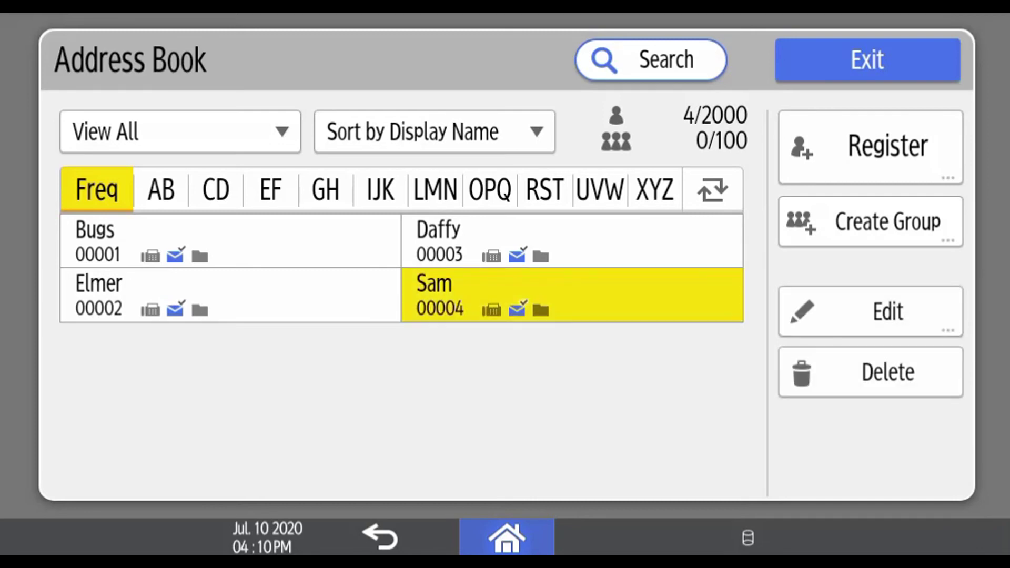
left_click(870, 372)
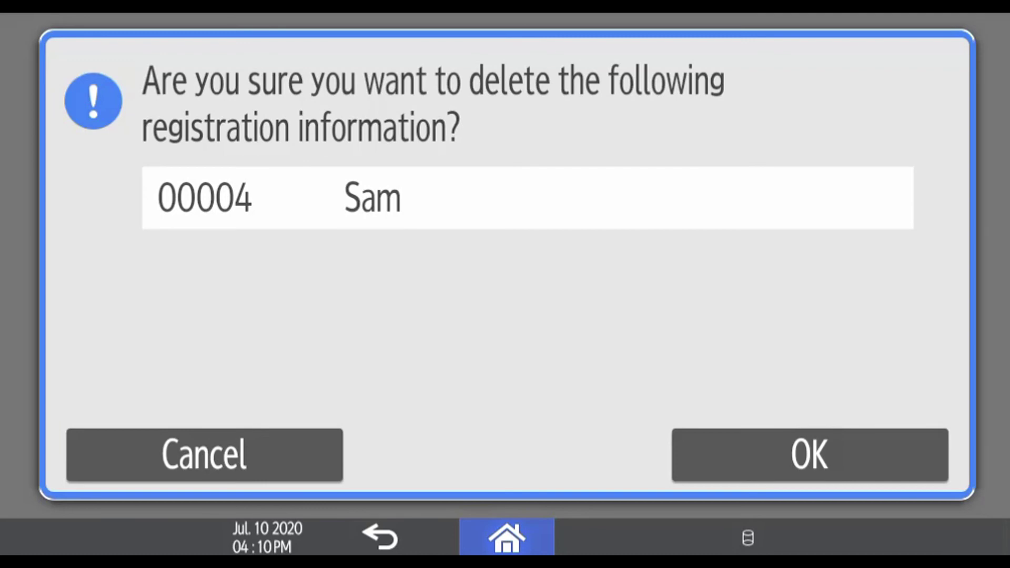
left_click(810, 455)
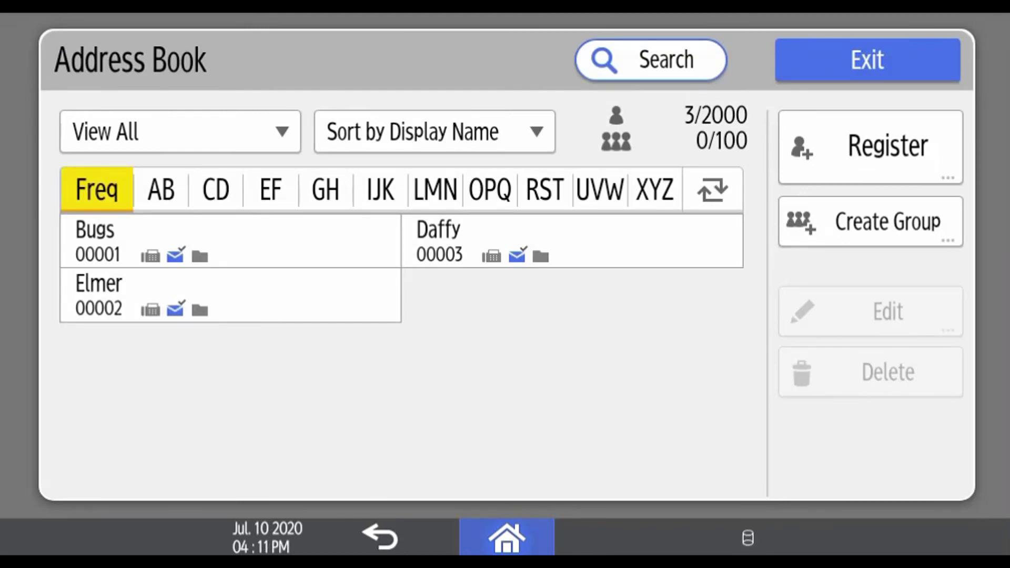
Exit the Address Book, leaving entries 00001 to 00003 registered
left_click(867, 59)
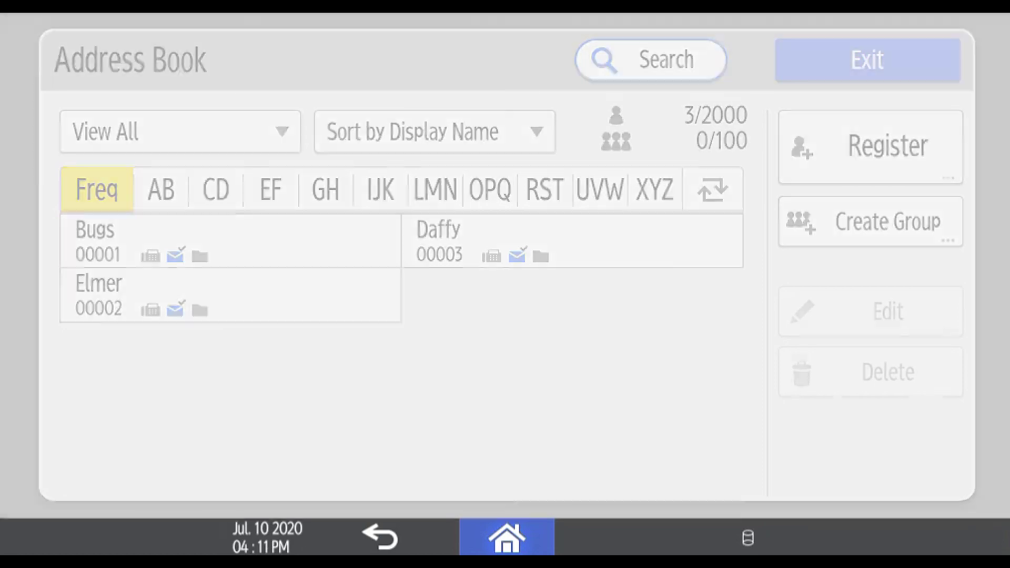